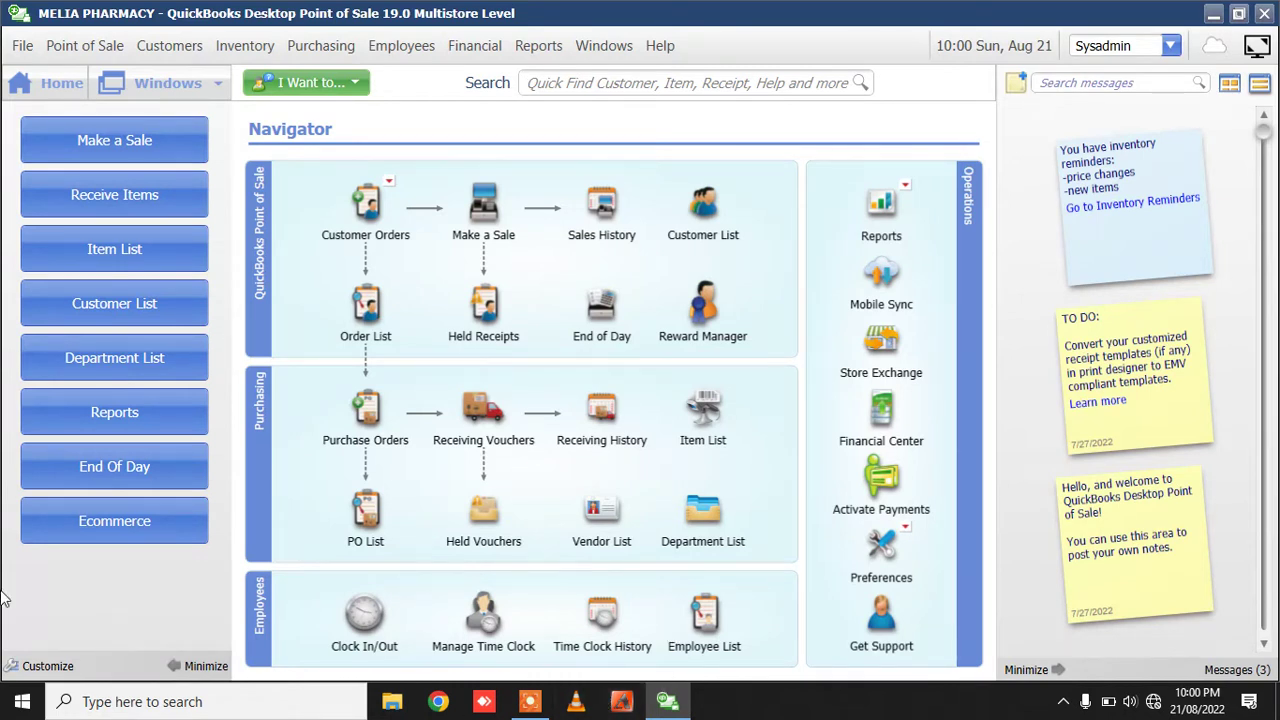
# Step: Open Company Preferences on the My Field Labels page
pyautogui.click(18, 47)
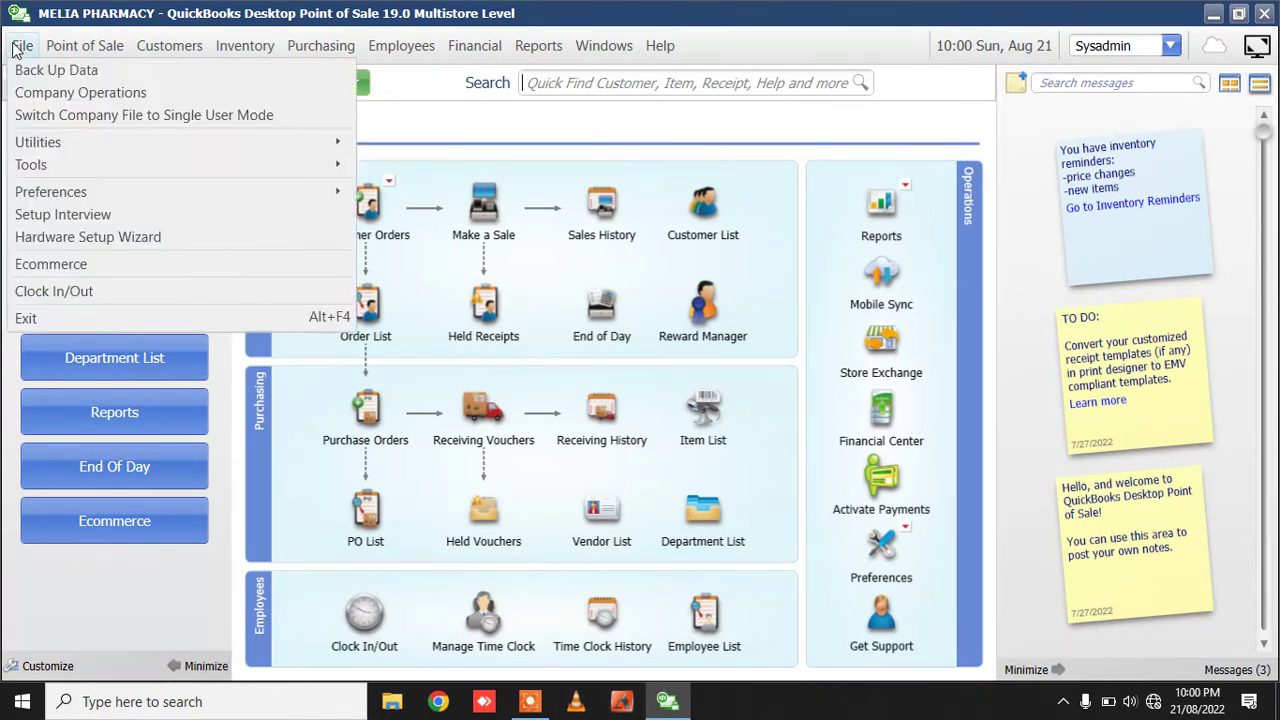
pyautogui.moveTo(65, 197)
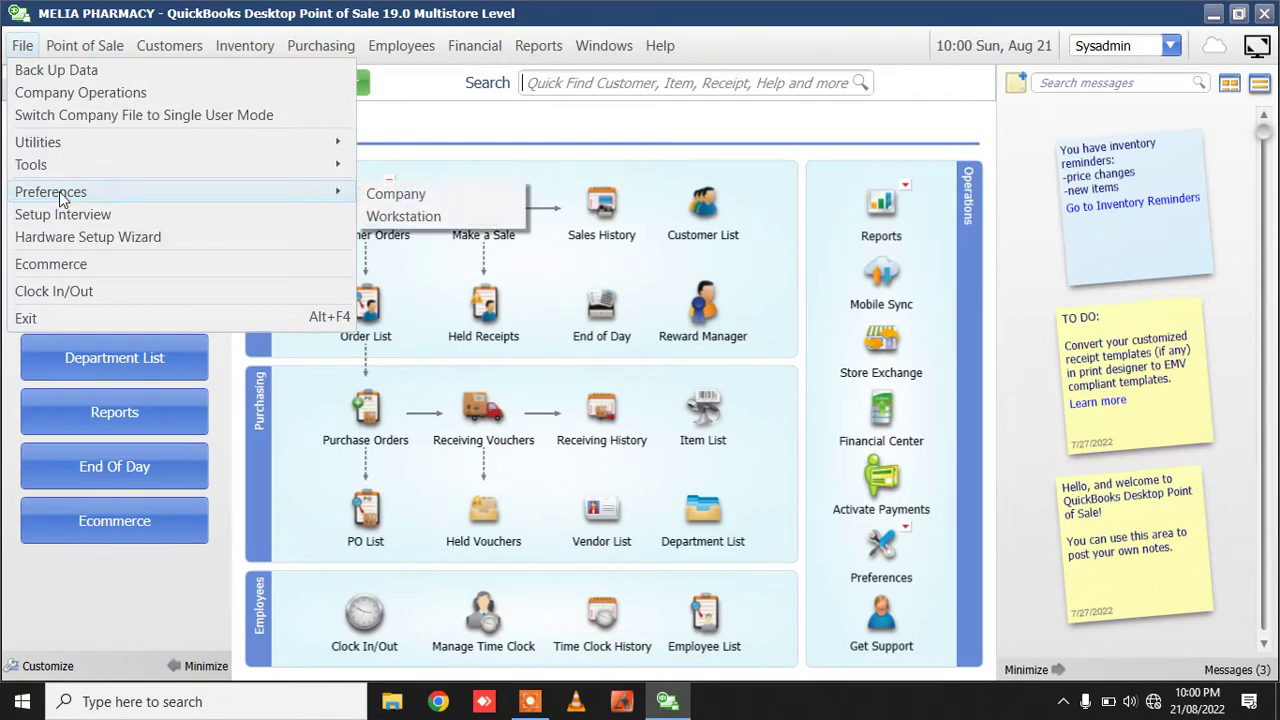
pyautogui.click(434, 201)
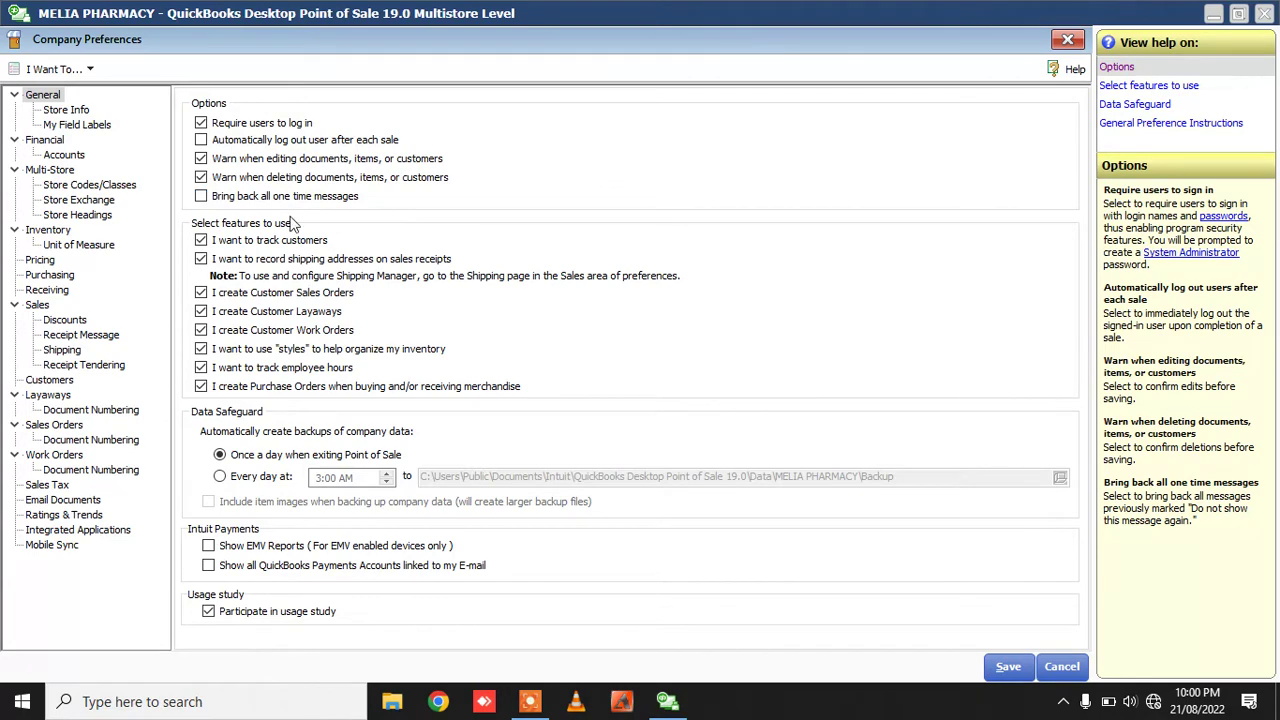
pyautogui.click(72, 110)
pyautogui.click(72, 125)
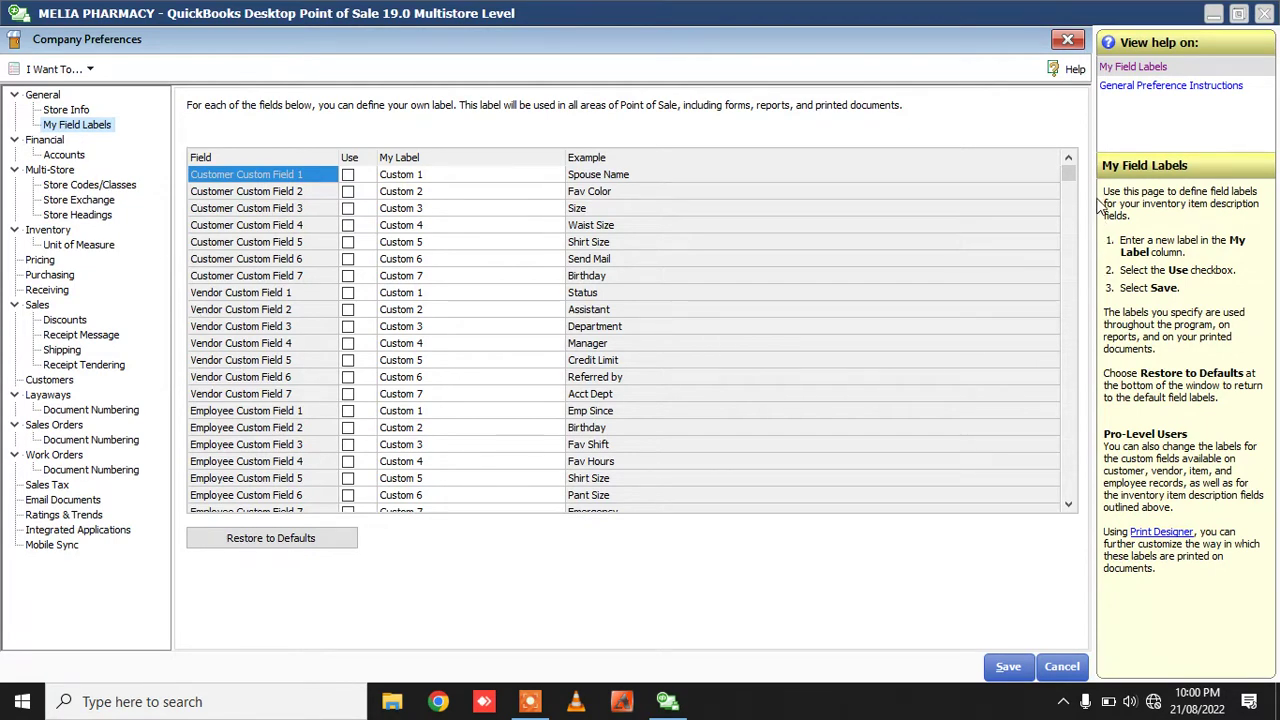
# Step: Scroll the label grid down and select the Inventory Custom Field 1 row
pyautogui.moveTo(1070, 174); pyautogui.dragTo(1069, 302)
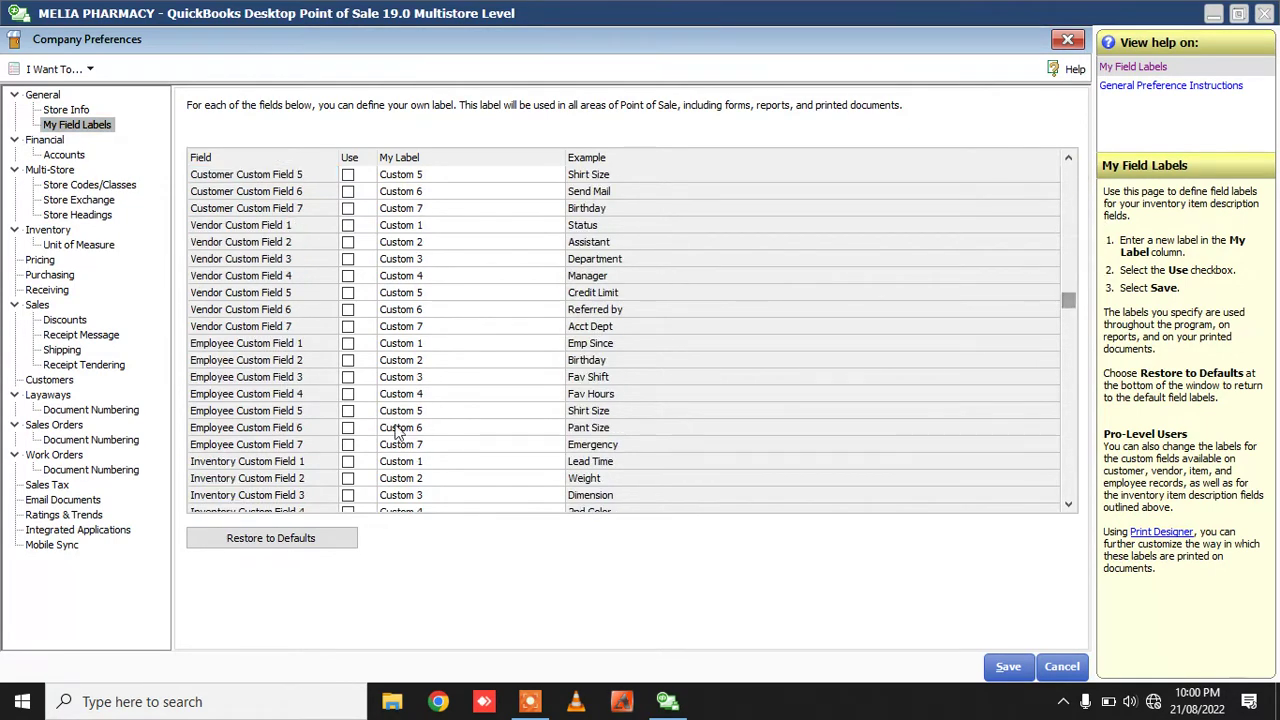
pyautogui.click(271, 345)
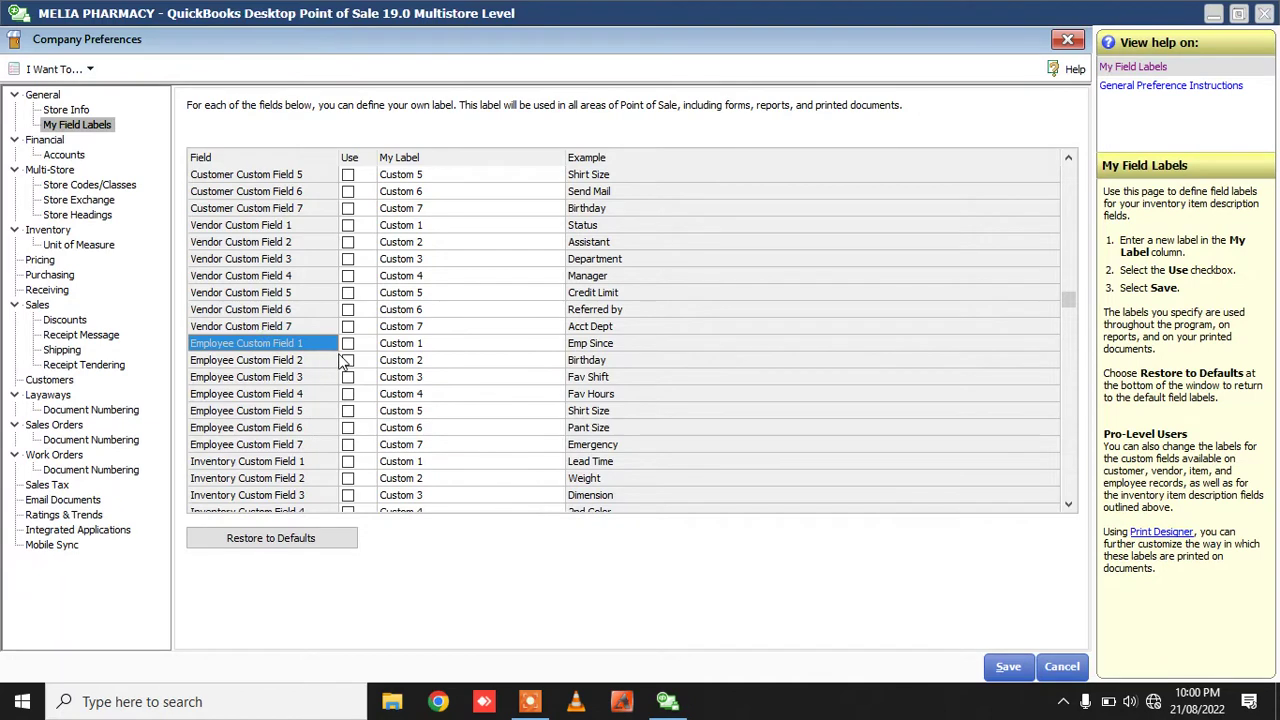
pyautogui.click(237, 414)
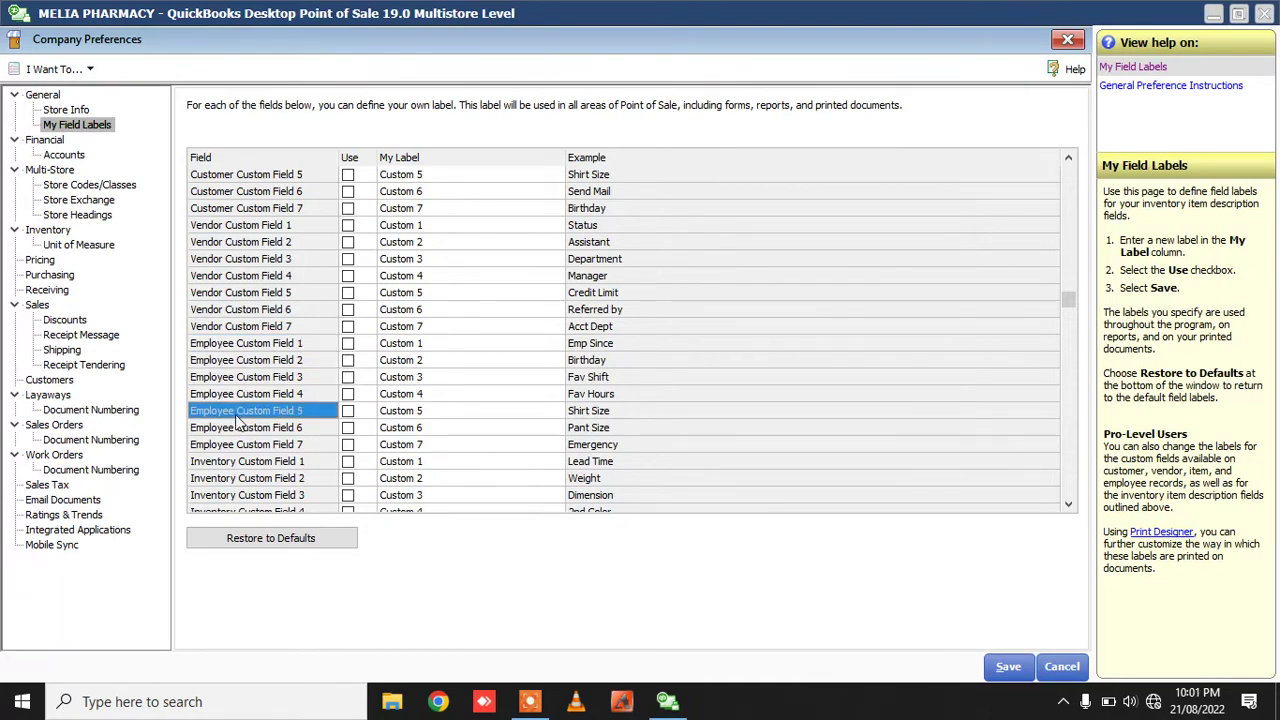
pyautogui.click(1068, 505)
pyautogui.click(1068, 505)
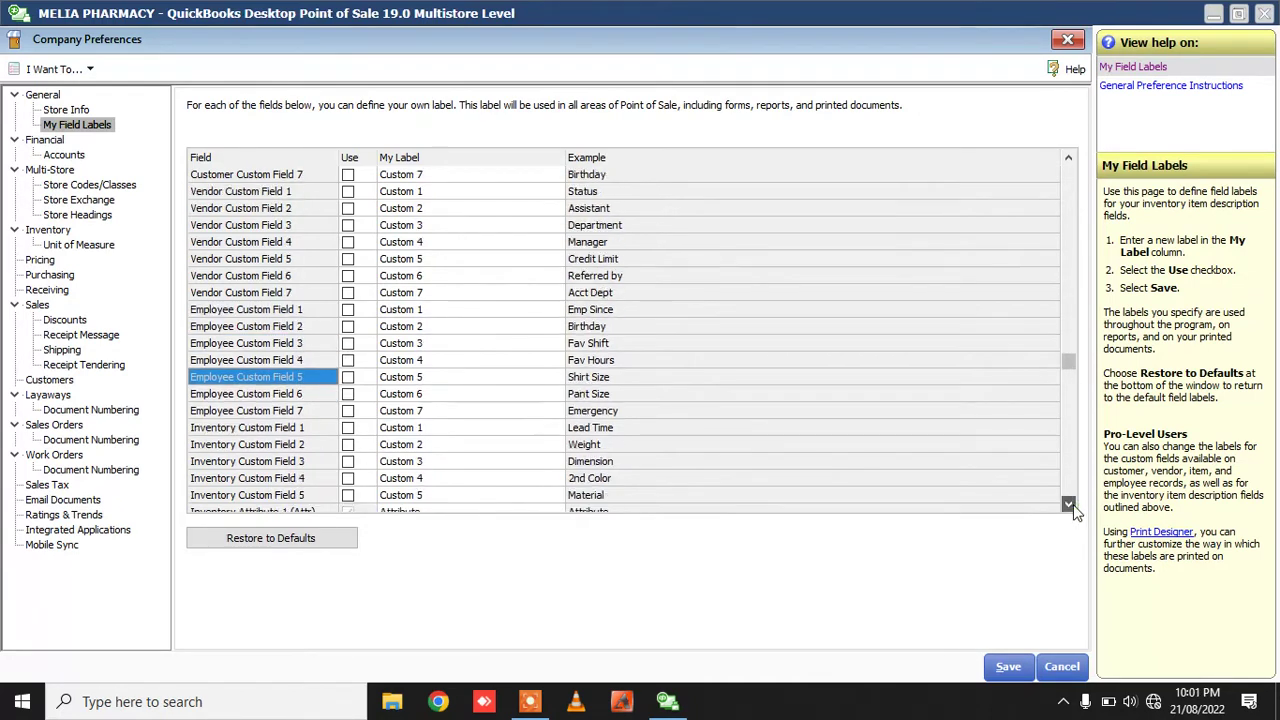
pyautogui.click(252, 430)
# Step: Enable Inventory Custom Field 1, label it 'Batch No & Expiry', and save
pyautogui.click(348, 427)
pyautogui.click(428, 427)
pyautogui.write('Batch No')
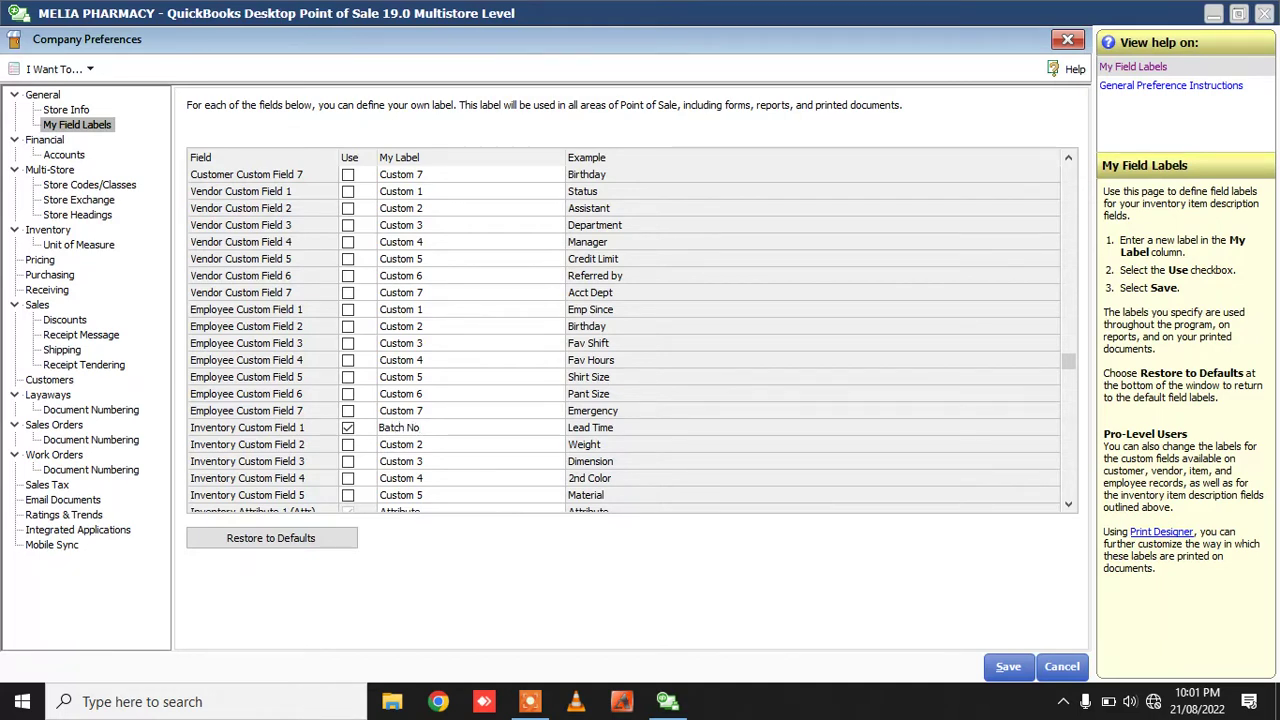
pyautogui.write(' & Expiry')
pyautogui.click(1015, 678)
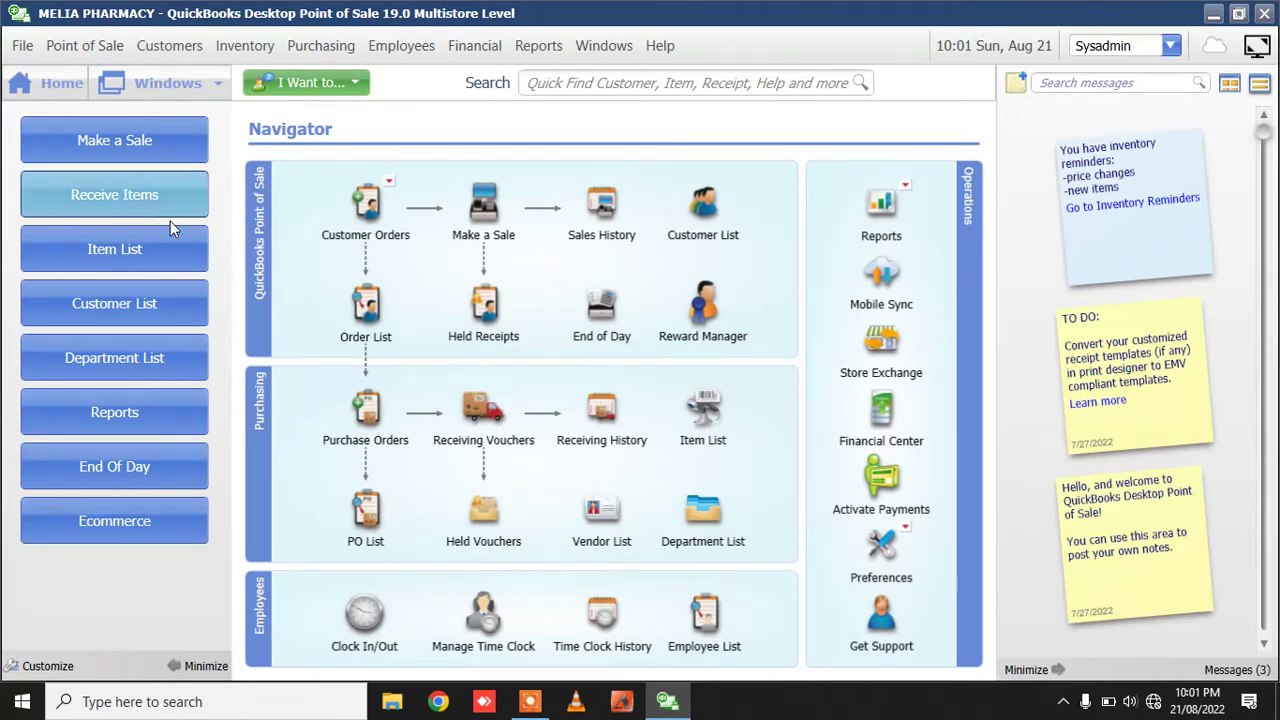
# Step: Add the Batch No & Expiry column to the Item List, placed after Item Description
pyautogui.click(161, 248)
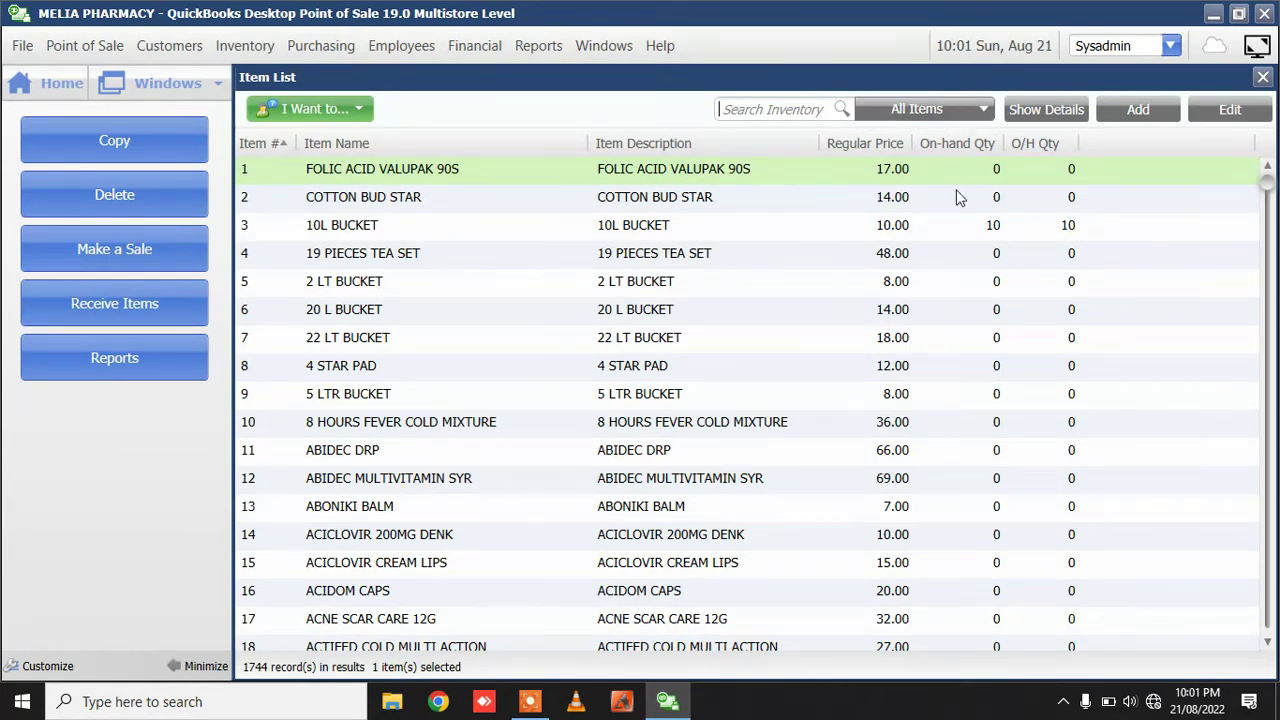
pyautogui.rightClick(740, 236)
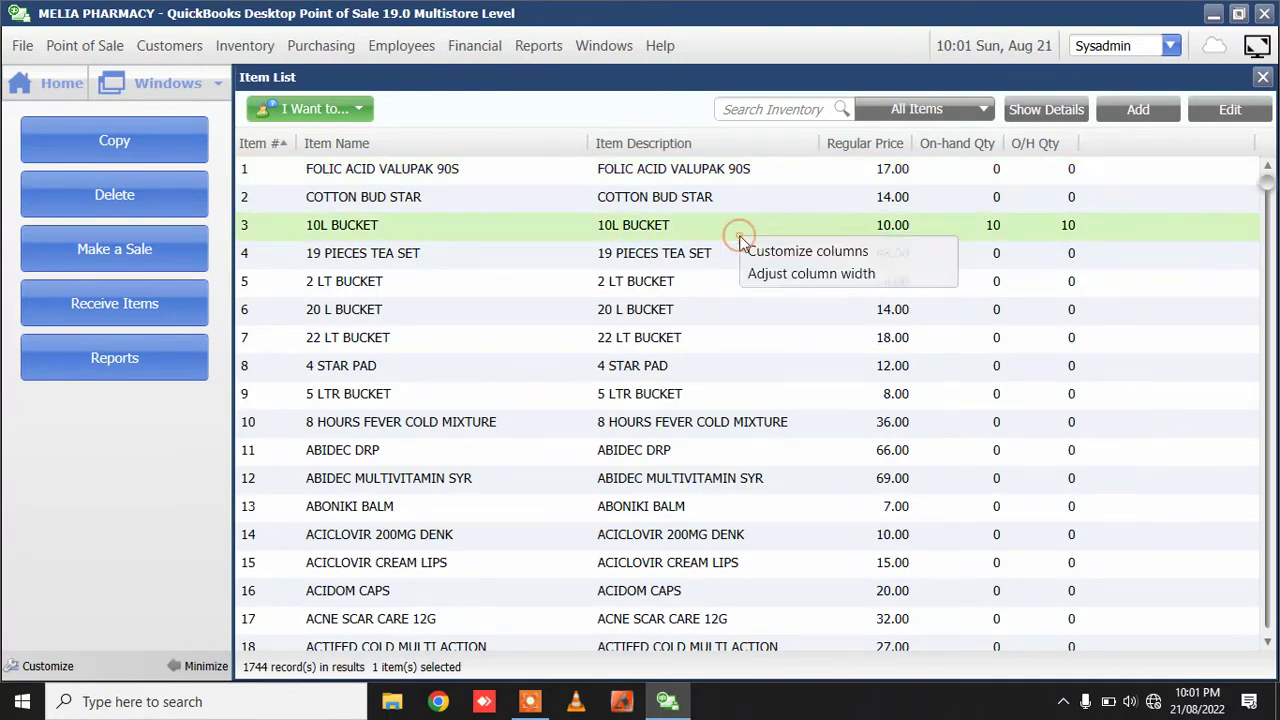
pyautogui.click(775, 254)
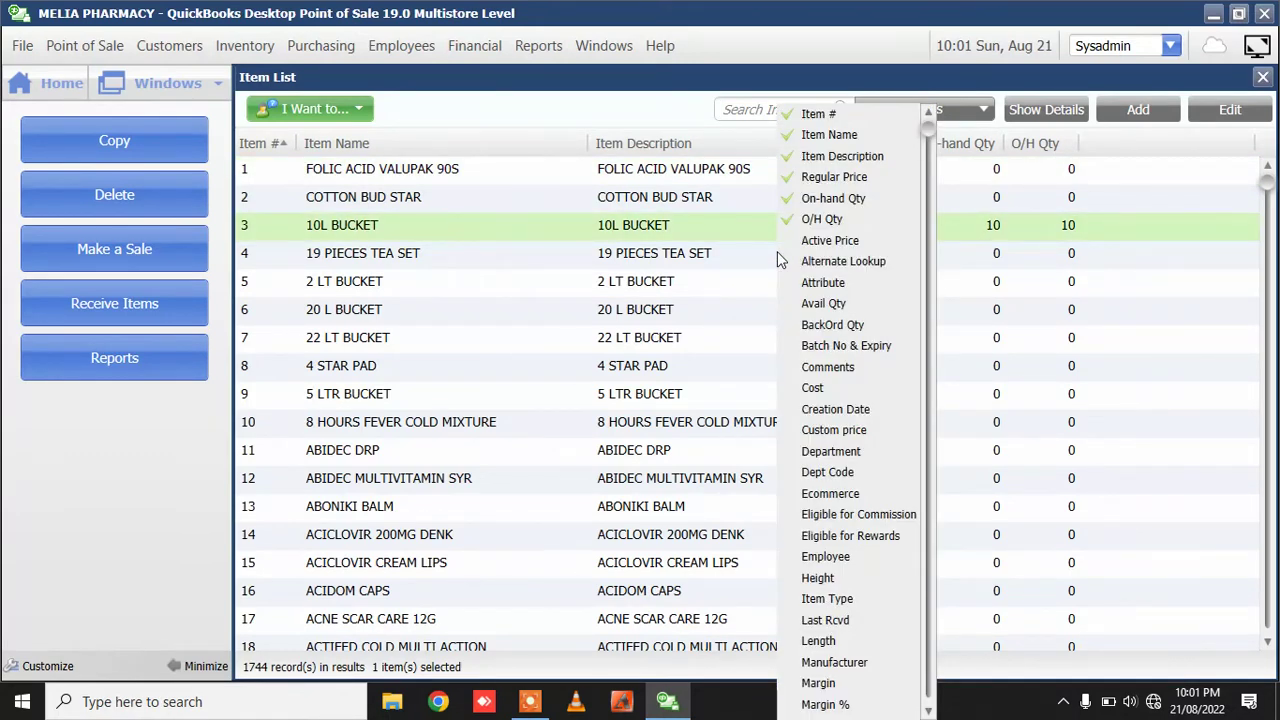
pyautogui.scroll(-3, 875, 427)
pyautogui.scroll(3, 870, 428)
pyautogui.click(826, 345)
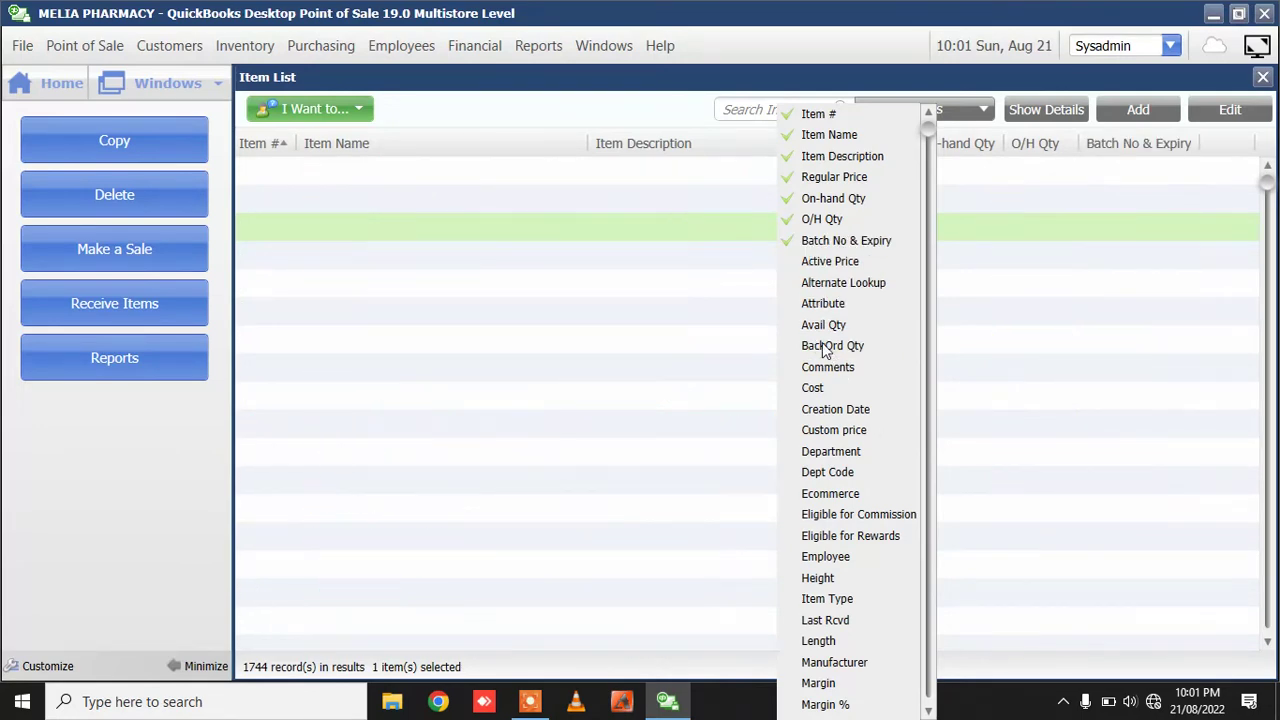
pyautogui.click(1143, 258)
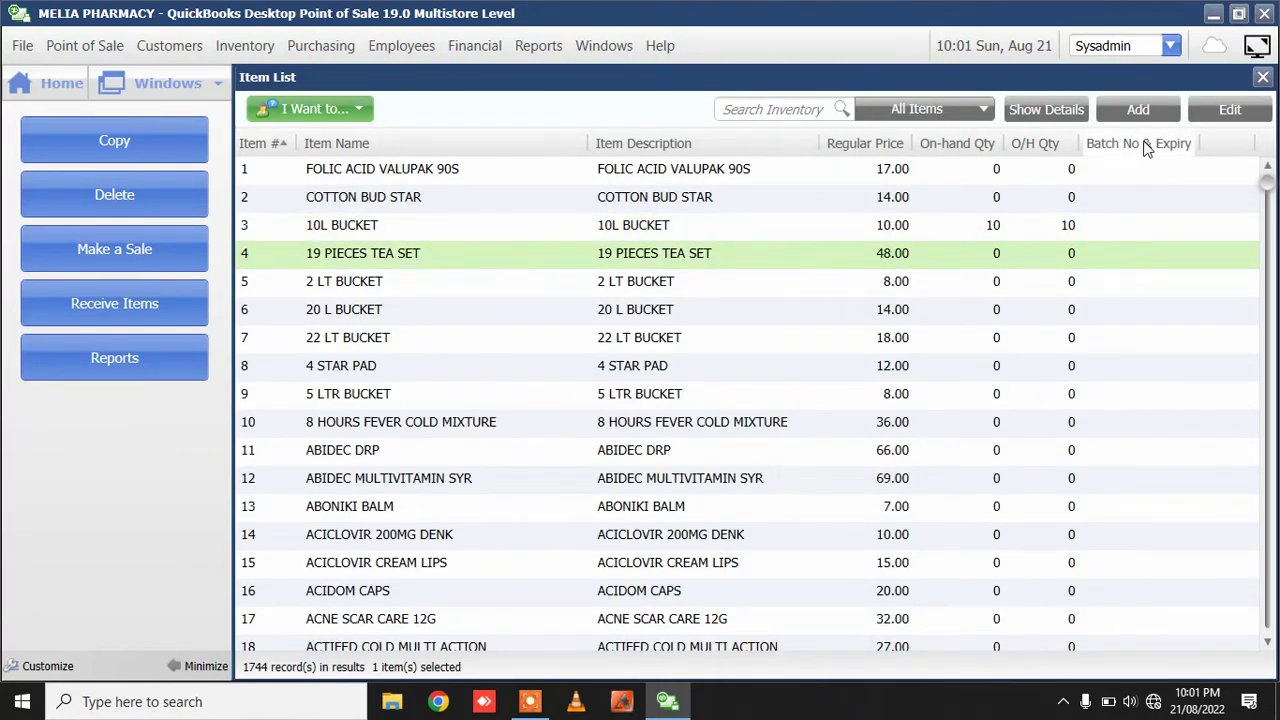
pyautogui.moveTo(1147, 148); pyautogui.dragTo(828, 146)
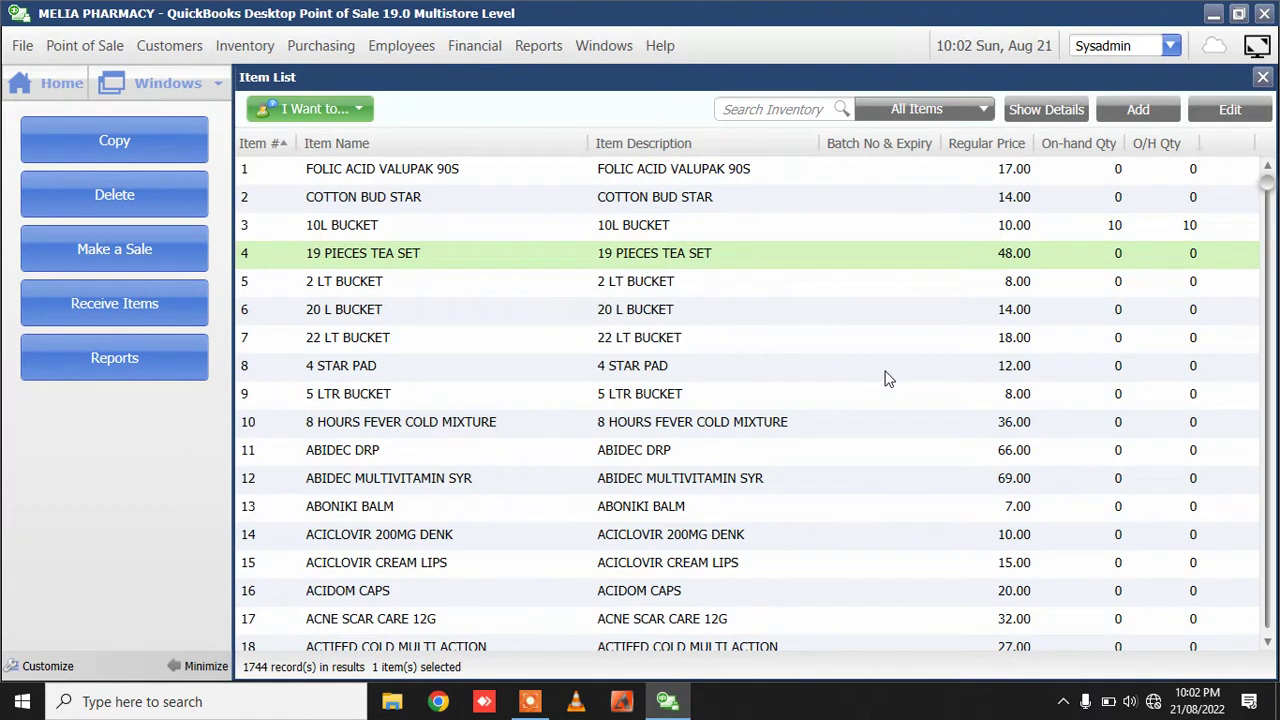
pyautogui.click(342, 169)
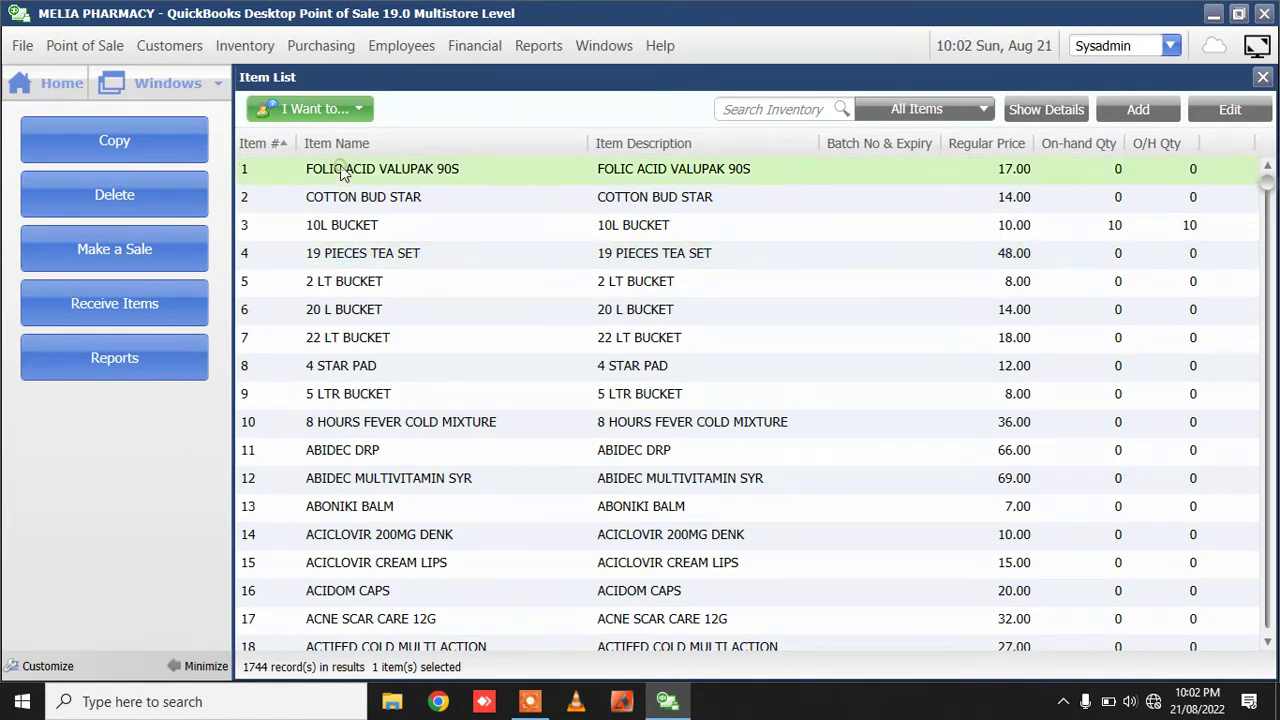
pyautogui.click(1168, 112)
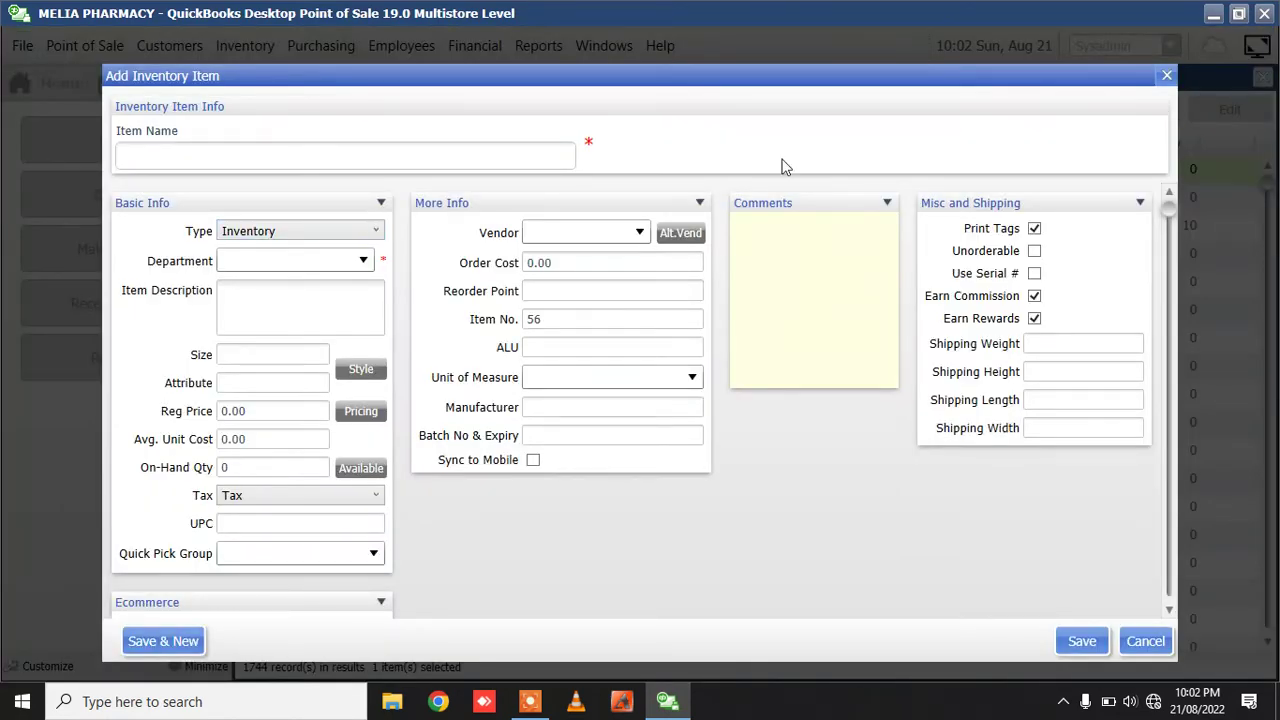
pyautogui.click(1166, 75)
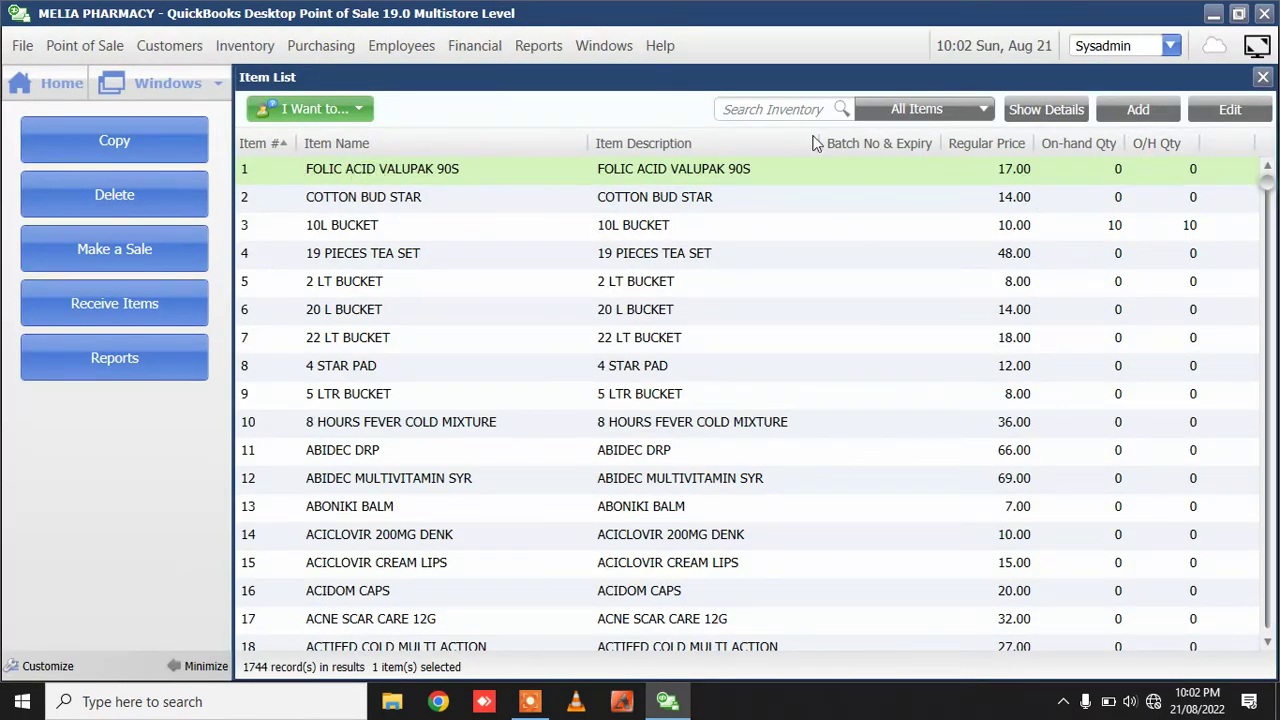
# Step: Give FOLIC ACID VALUPAK 90S Batch No & Expiry '1001 (27/7/25), 1200 (4/9/28)' and save
pyautogui.click(1230, 110)
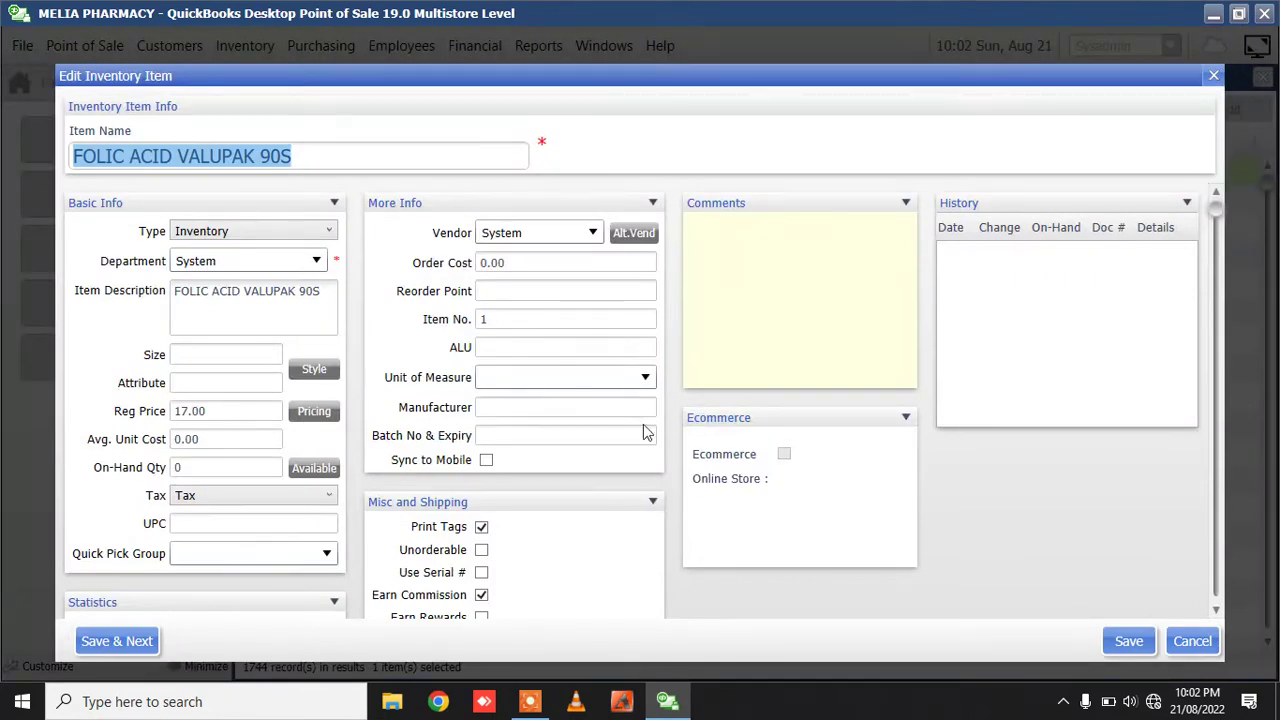
pyautogui.click(485, 435)
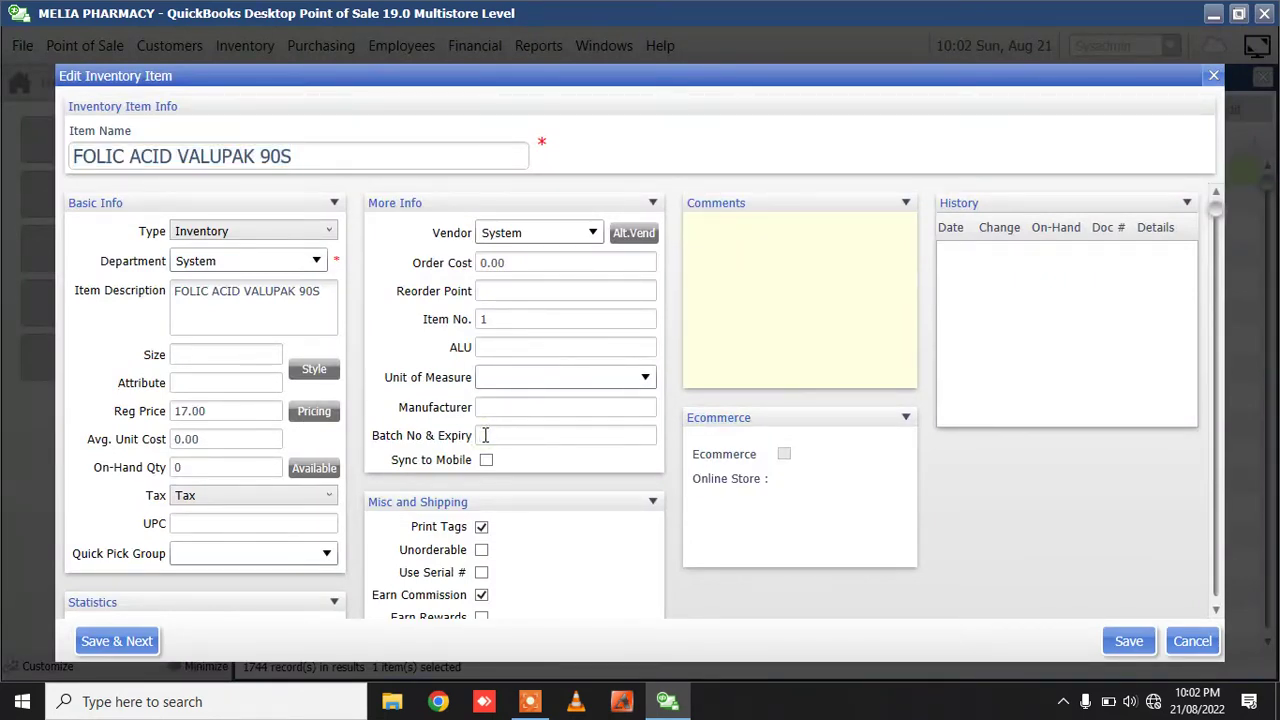
pyautogui.write('1001 (27/7/25)')
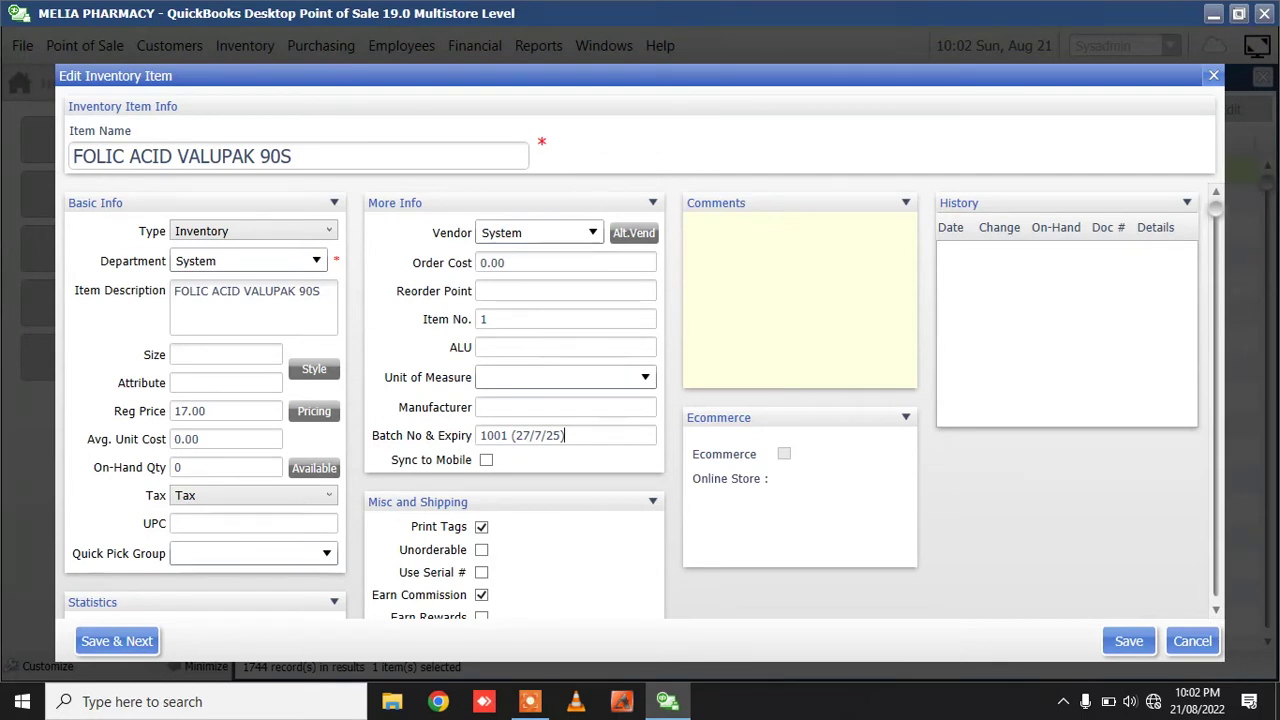
pyautogui.write(', 1200 (0')
pyautogui.press('BackSpace')
pyautogui.write('4/9/28)')
pyautogui.click(1125, 641)
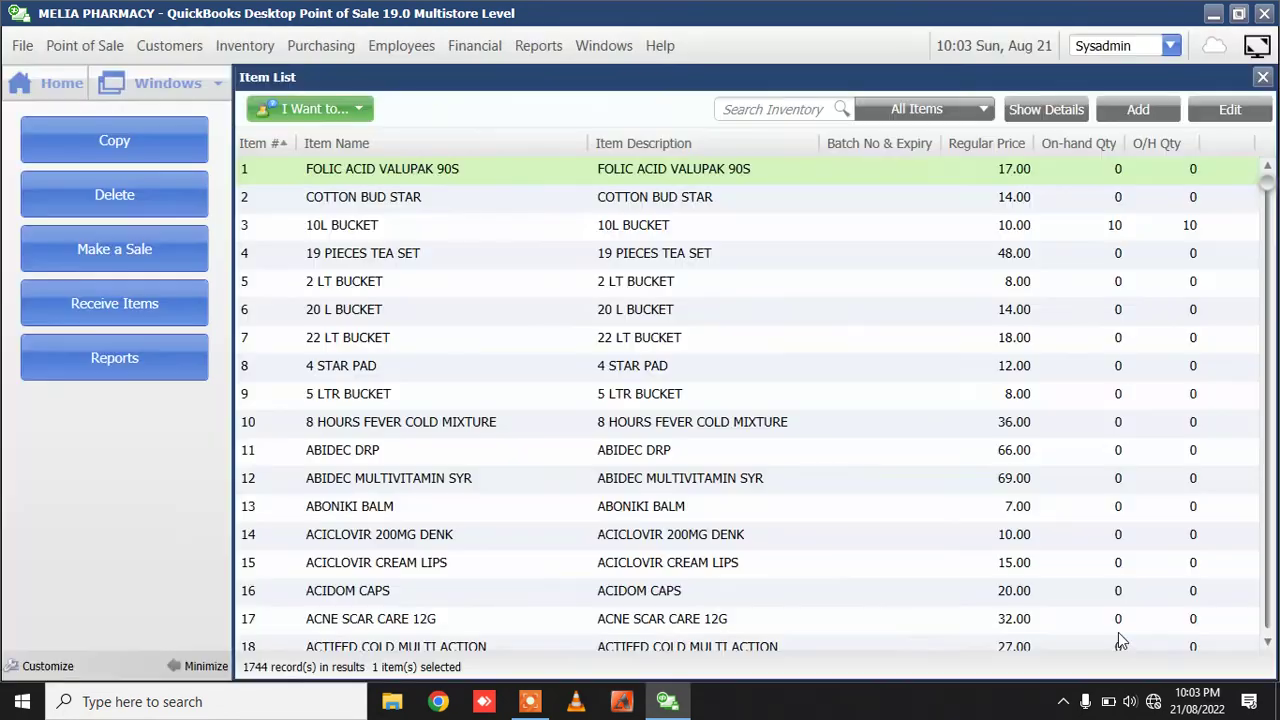